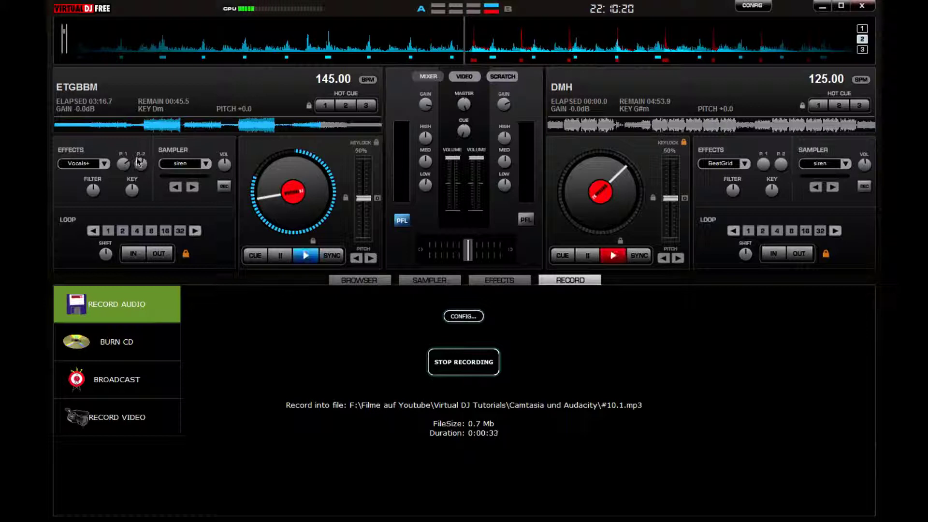
# Step: Select the TK Filter V2 effect for the ETGBBM track's deck and start playback
pyautogui.click(105, 164)
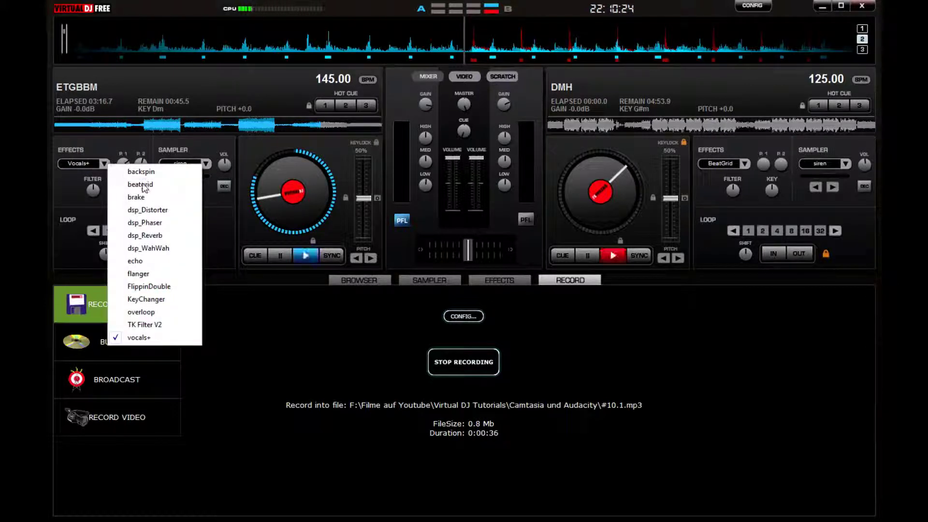
pyautogui.click(145, 325)
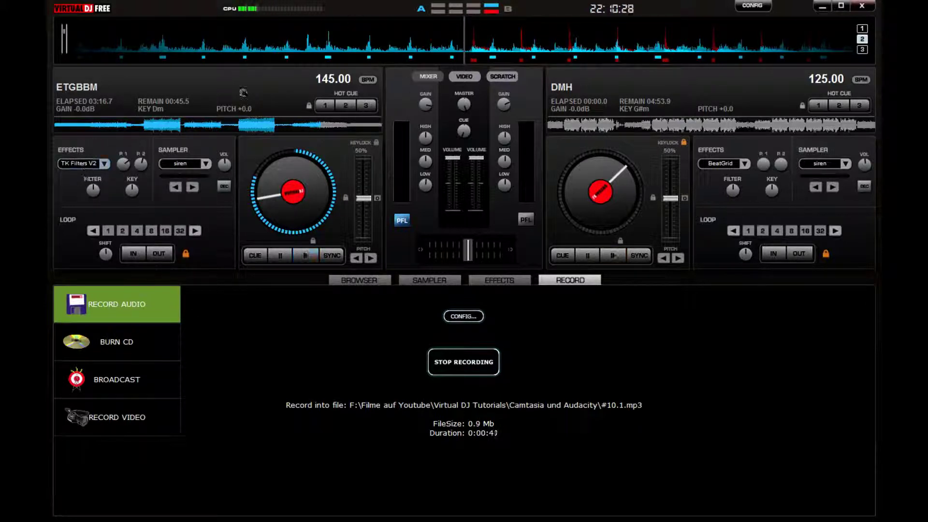
pyautogui.click(306, 255)
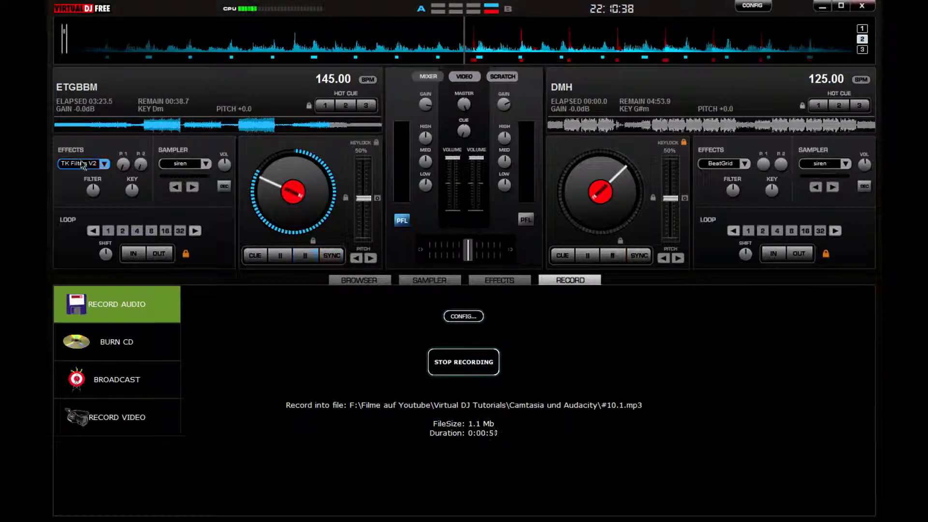
# Step: Switch the ETGBBM deck's effect to flanger, activate it during playback and adjust its parameters
pyautogui.click(104, 165)
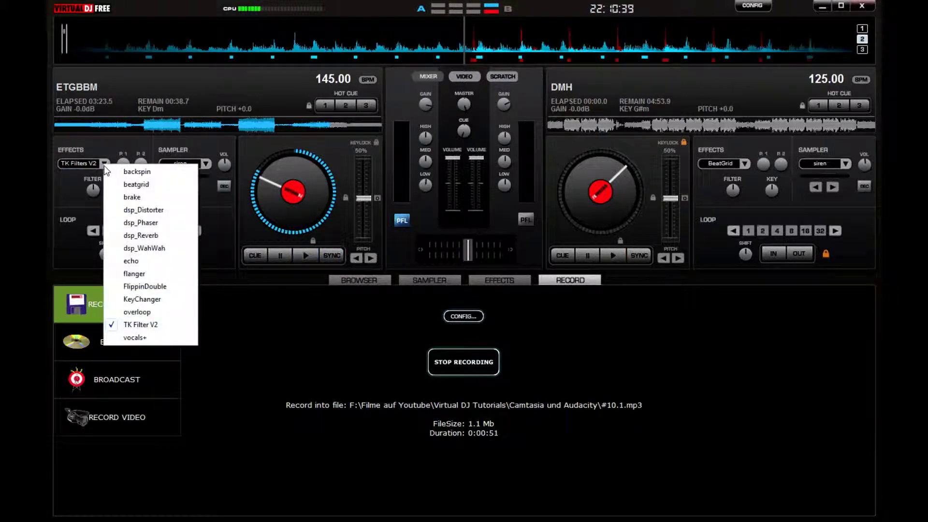
pyautogui.click(149, 276)
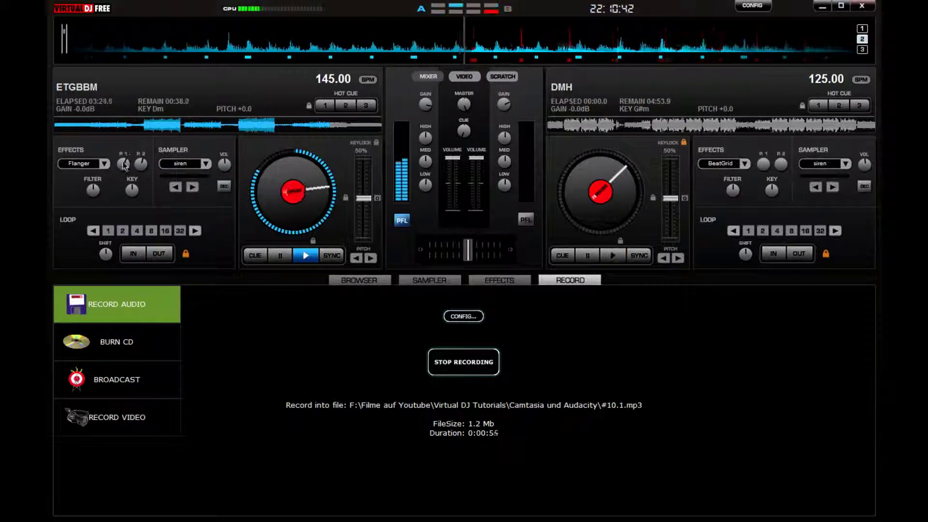
pyautogui.click(88, 165)
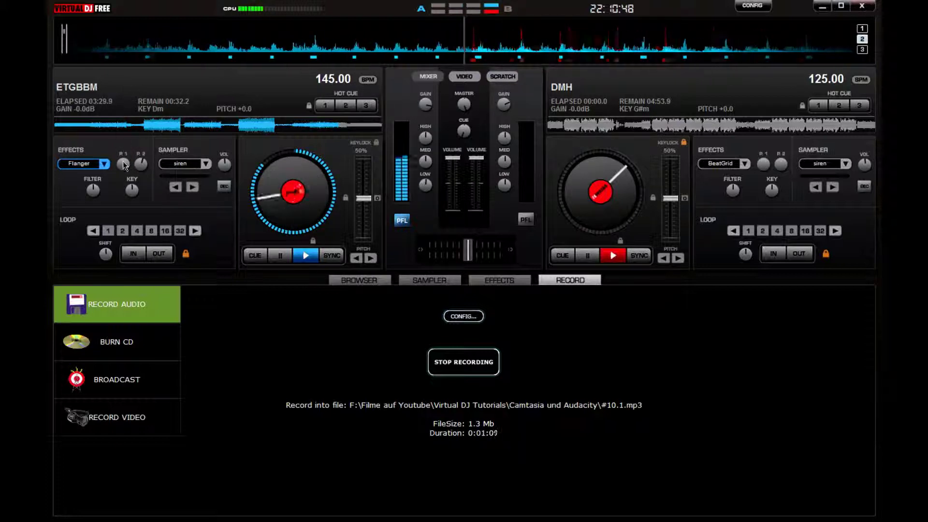
pyautogui.moveTo(125, 166); pyautogui.dragTo(127, 169)
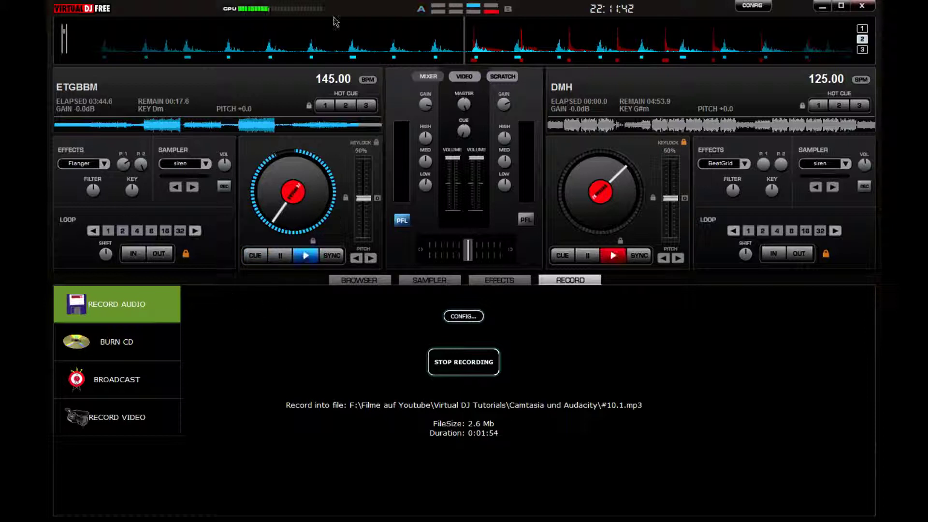
# Step: Pause the ETGBBM track and play the DMH track from within its first long loud section
pyautogui.moveTo(283, 166); pyautogui.dragTo(275, 145)
pyautogui.click(280, 255)
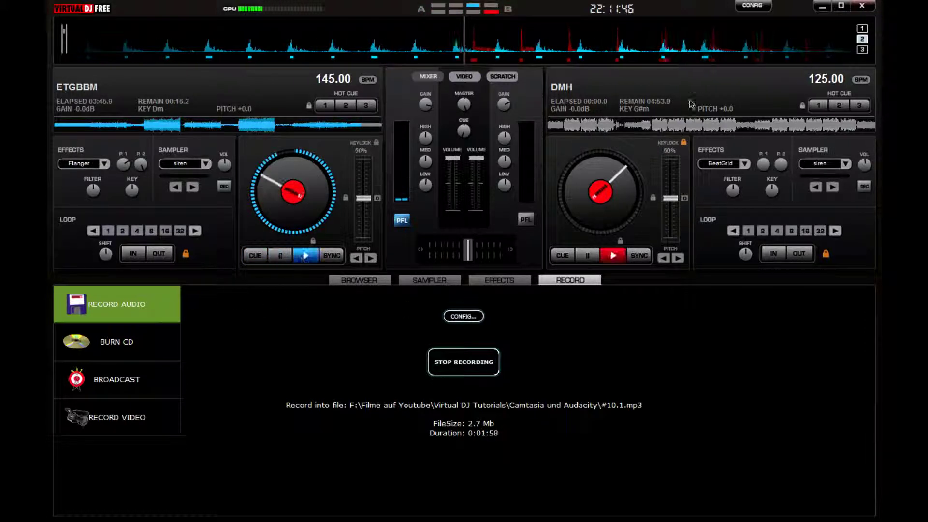
pyautogui.click(613, 256)
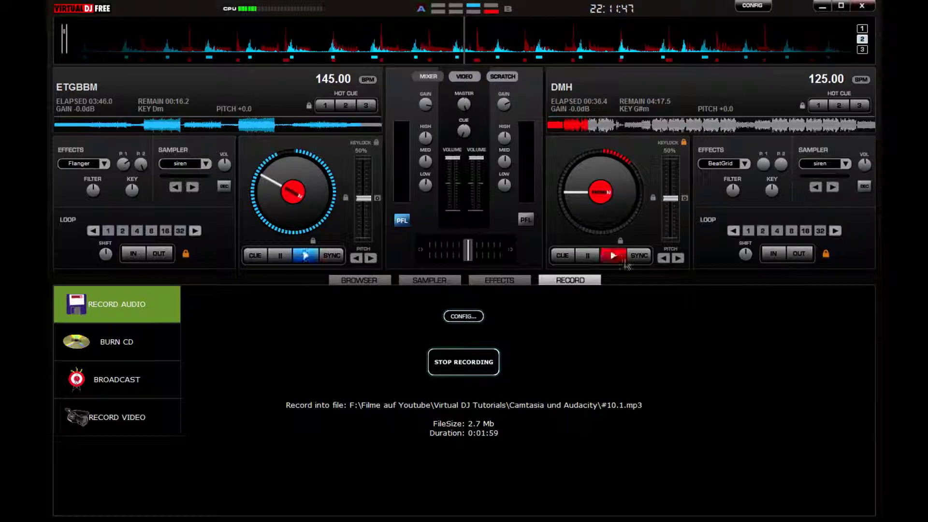
pyautogui.click(661, 129)
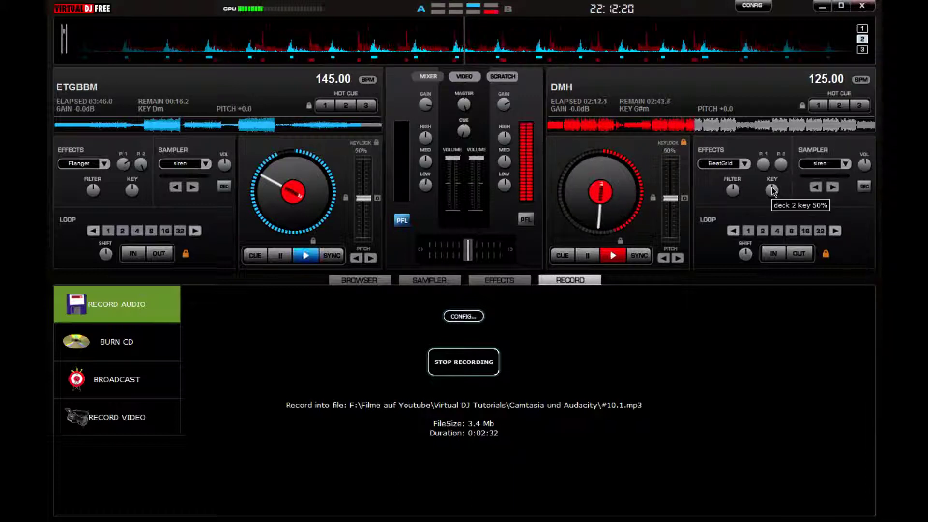
# Step: Shift the DMH track's key down and up during playback, pause the track and restore its original key
pyautogui.moveTo(776, 193); pyautogui.dragTo(777, 232)
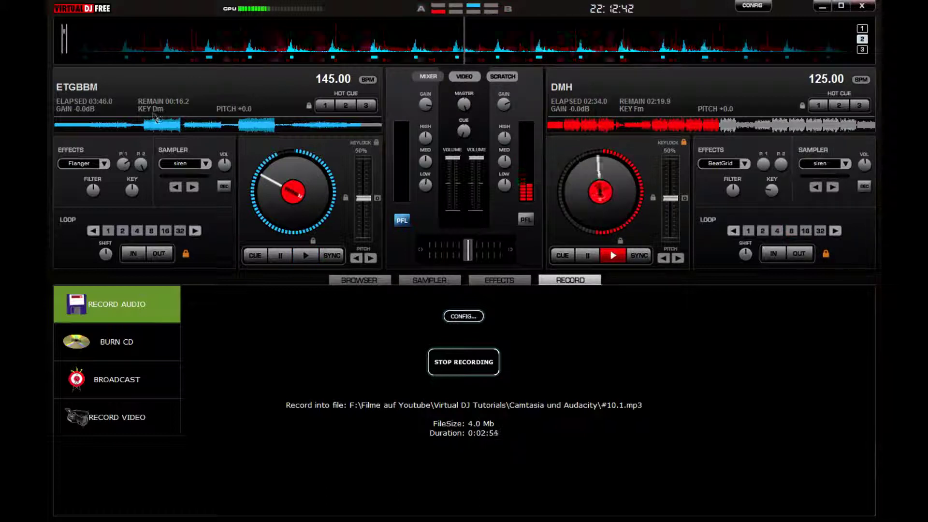
pyautogui.moveTo(772, 193); pyautogui.dragTo(772, 190)
pyautogui.doubleClick(772, 190)
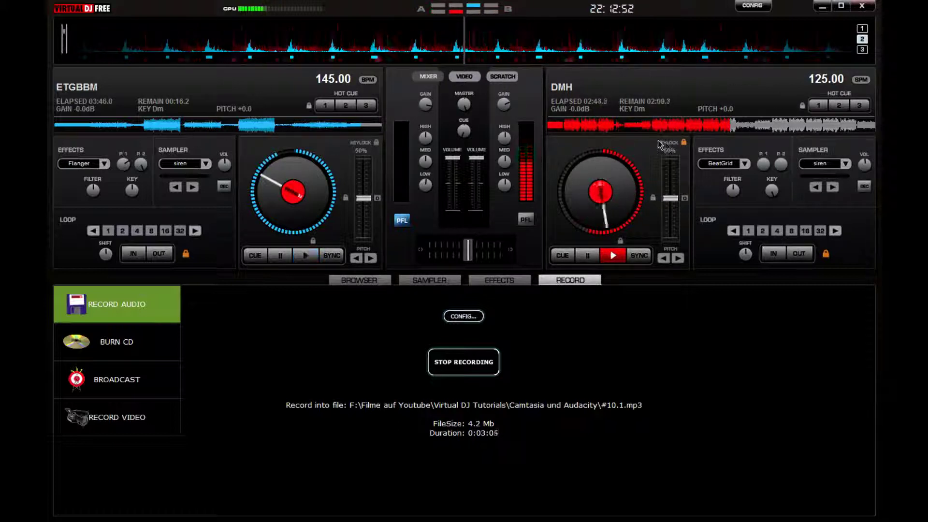
pyautogui.click(591, 257)
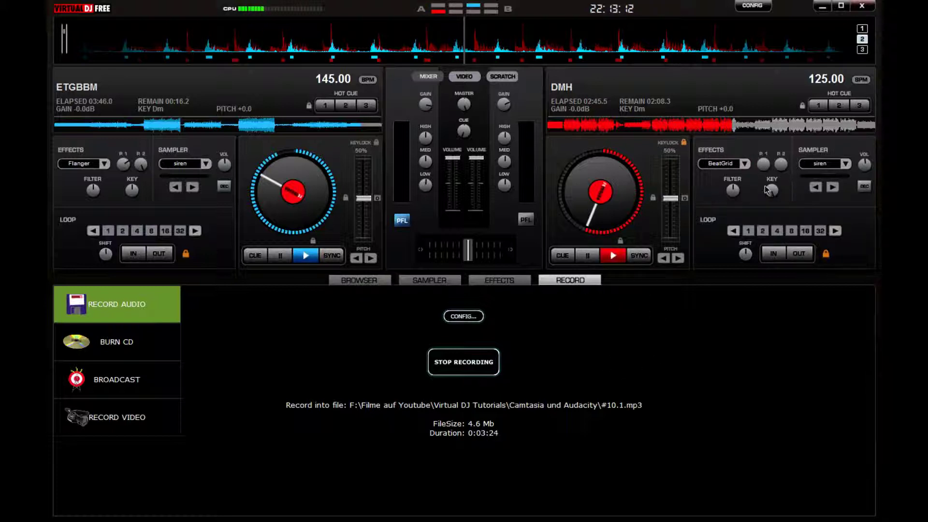
pyautogui.moveTo(773, 193); pyautogui.dragTo(772, 195)
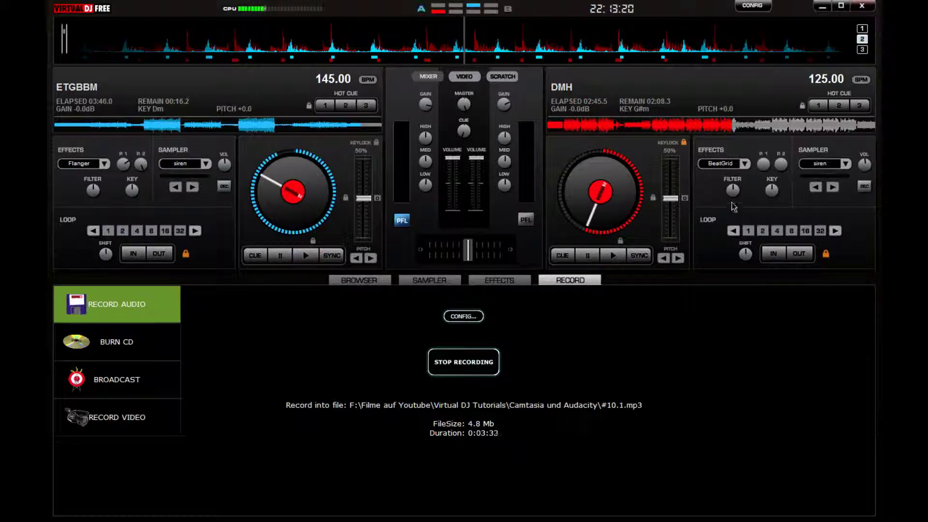
pyautogui.click(744, 163)
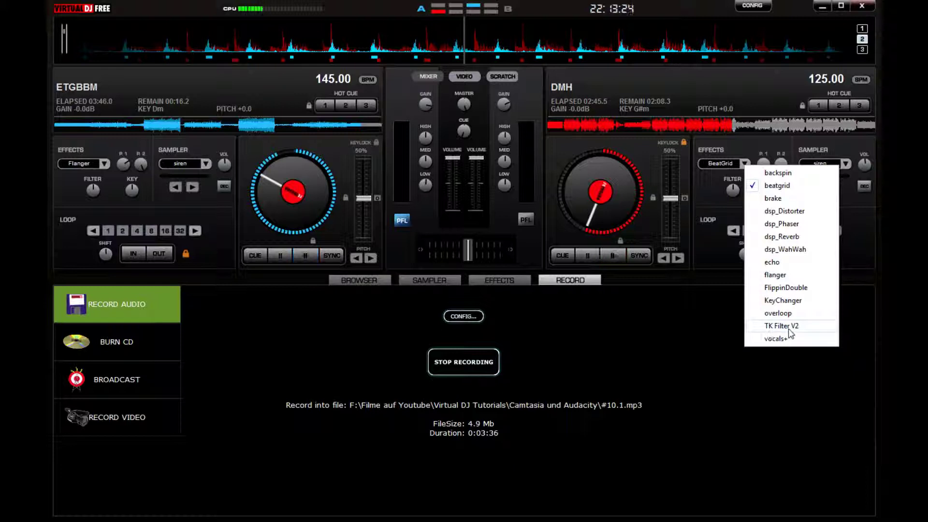
pyautogui.click(739, 218)
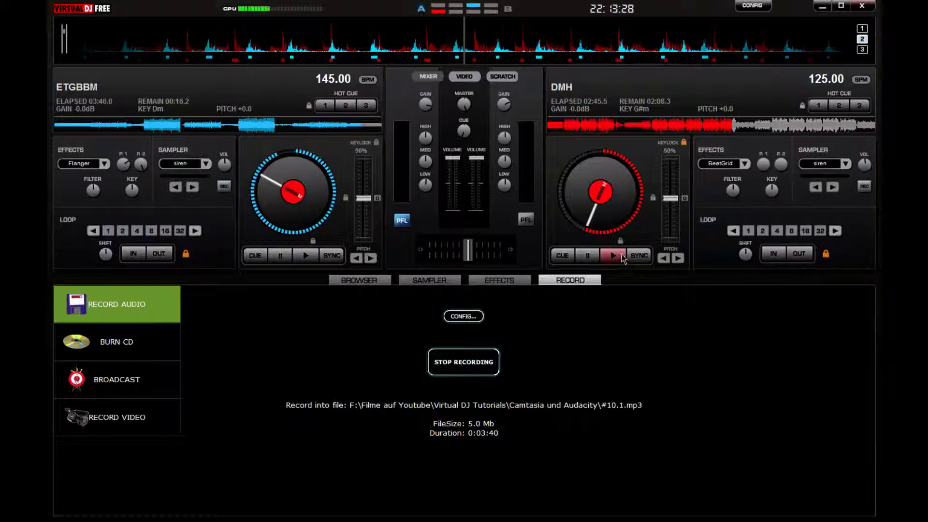
# Step: Play the DMH track from the loud section before its quiet break to try the filter, and pause it
pyautogui.press('space')
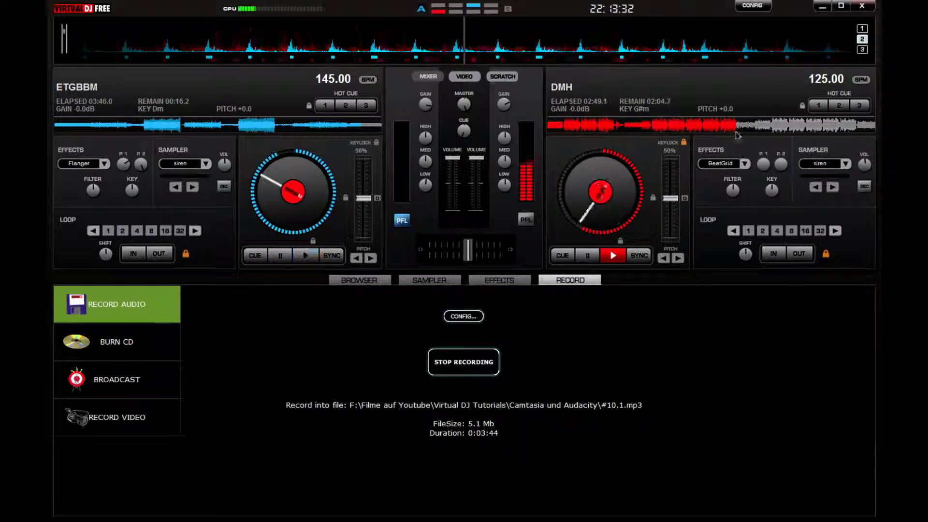
pyautogui.click(690, 125)
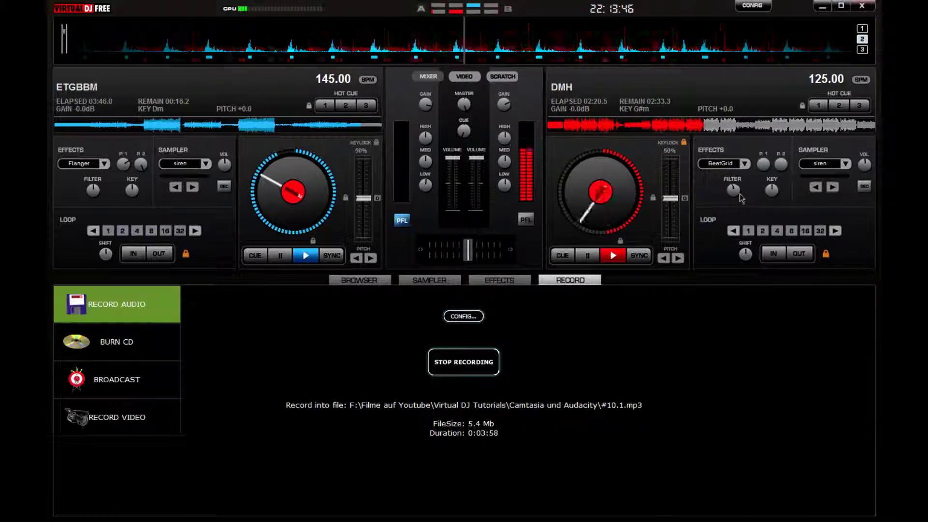
pyautogui.click(587, 255)
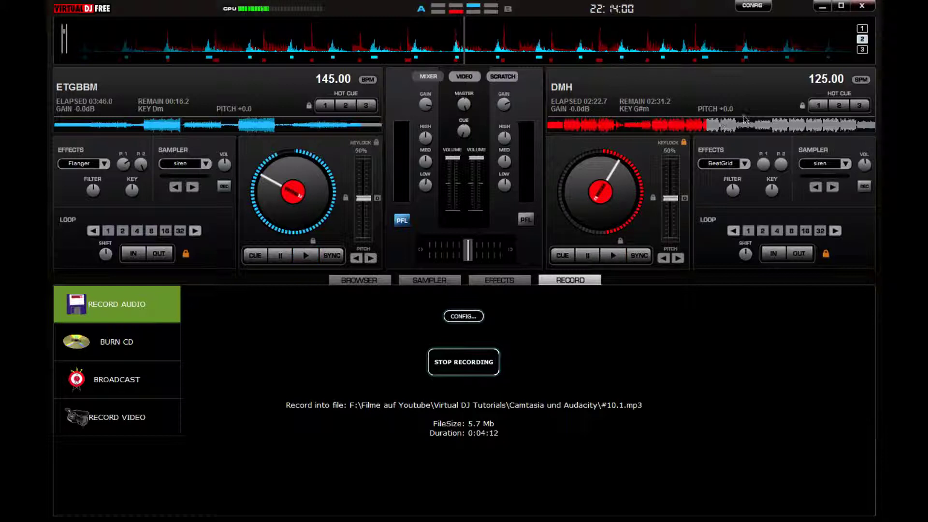
# Step: Cue the DMH track near its end and the ETGBBM track at its start, syncing the latter's tempo to 125 BPM
pyautogui.click(859, 127)
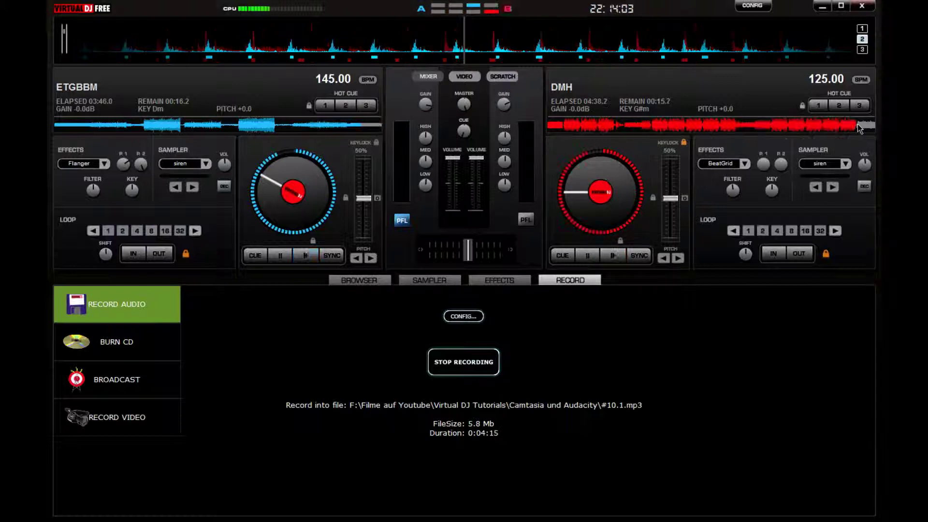
pyautogui.click(55, 127)
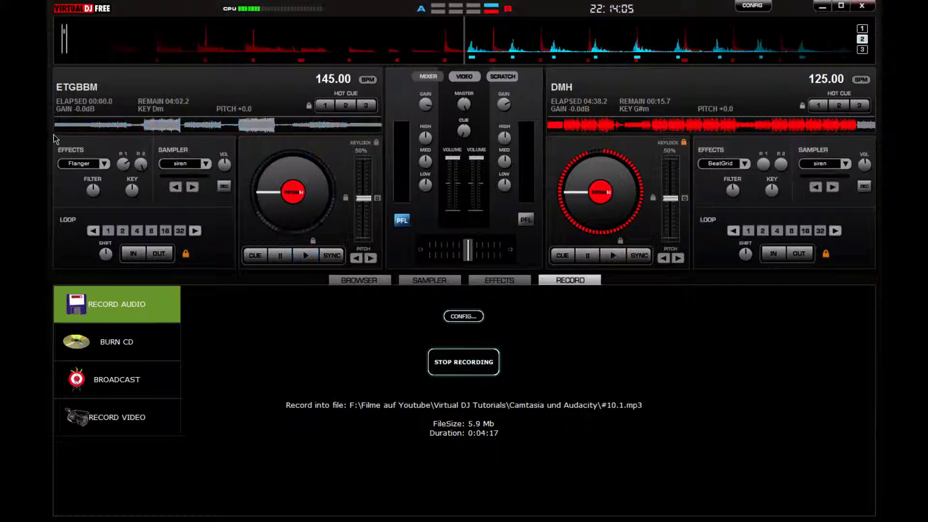
pyautogui.click(330, 256)
pyautogui.click(306, 255)
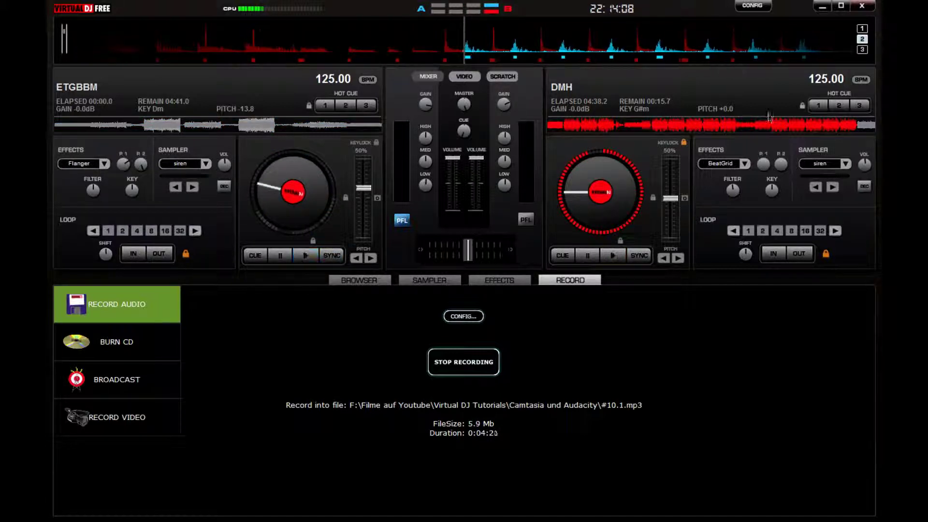
# Step: Play the DMH track's ending from about 4:27, bring in the ETGBBM track from its start for the transition, and pause it
pyautogui.click(846, 126)
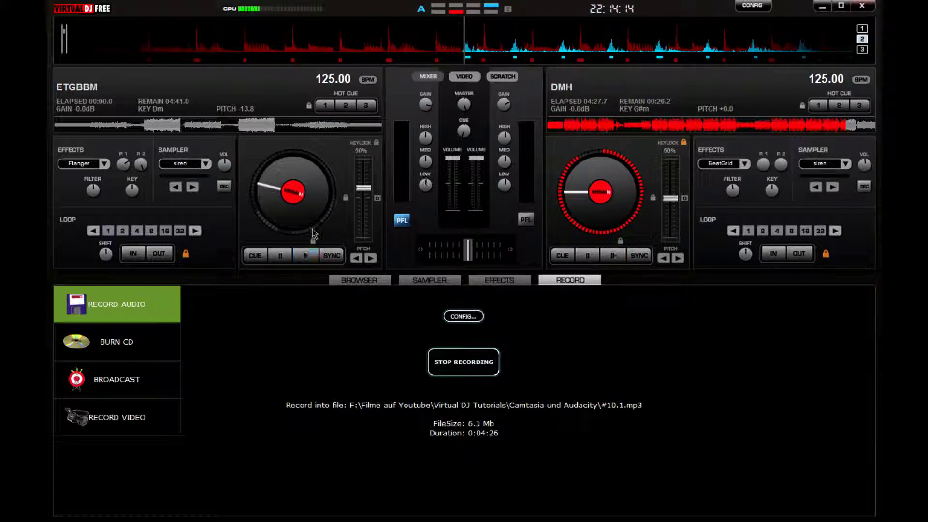
pyautogui.click(306, 256)
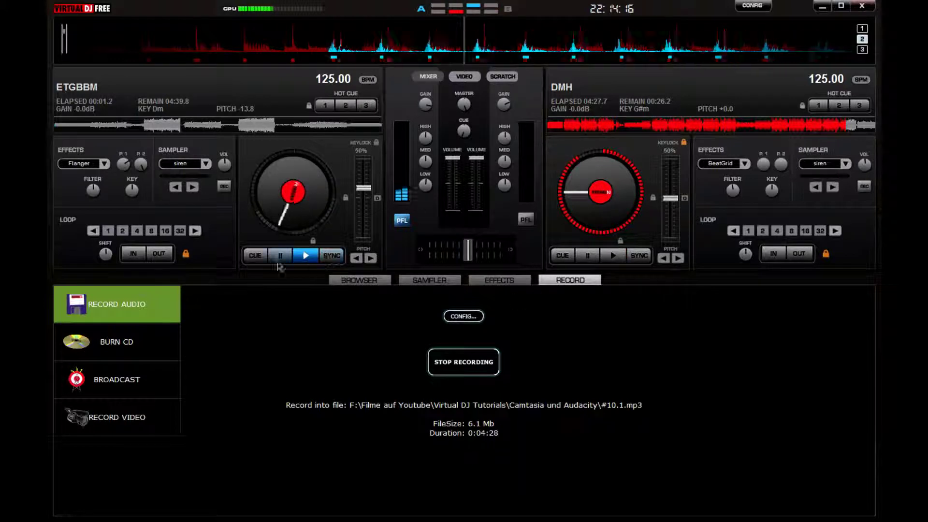
pyautogui.moveTo(280, 219); pyautogui.dragTo(320, 236)
pyautogui.press('space')
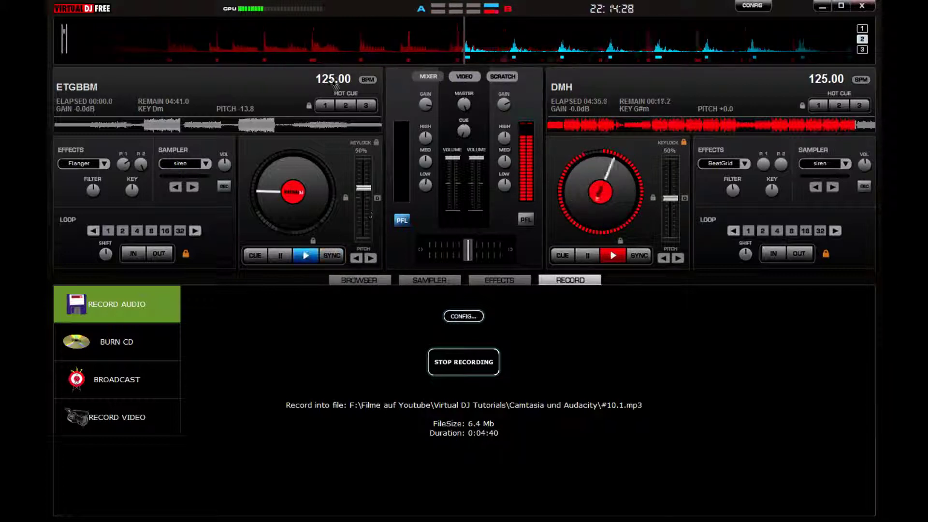
pyautogui.click(305, 256)
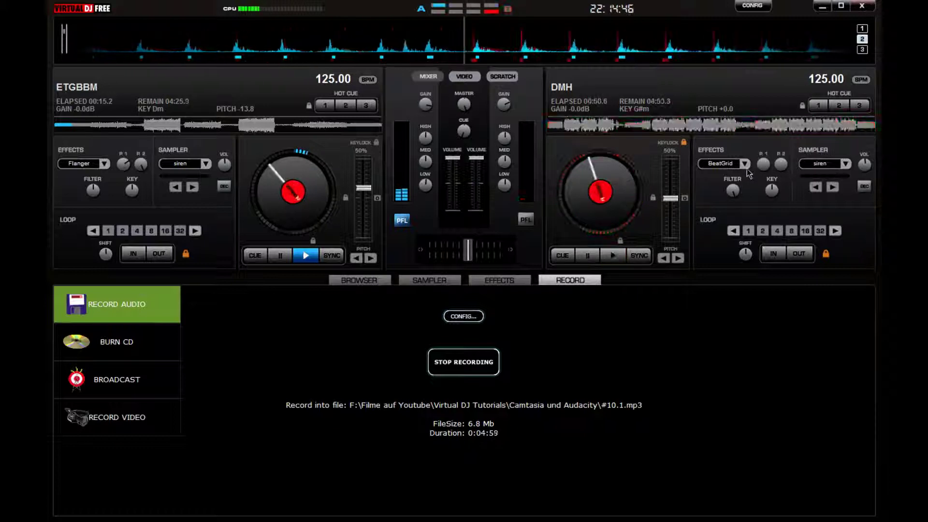
pyautogui.click(280, 257)
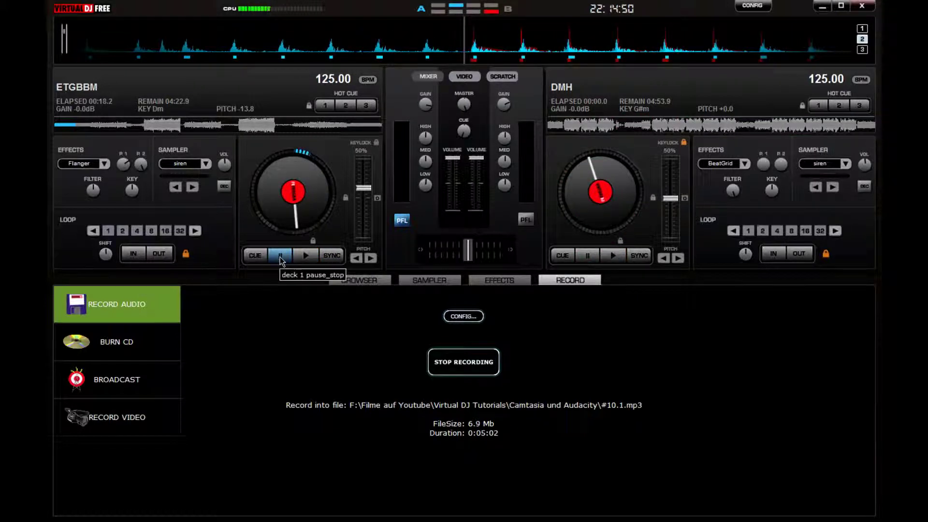